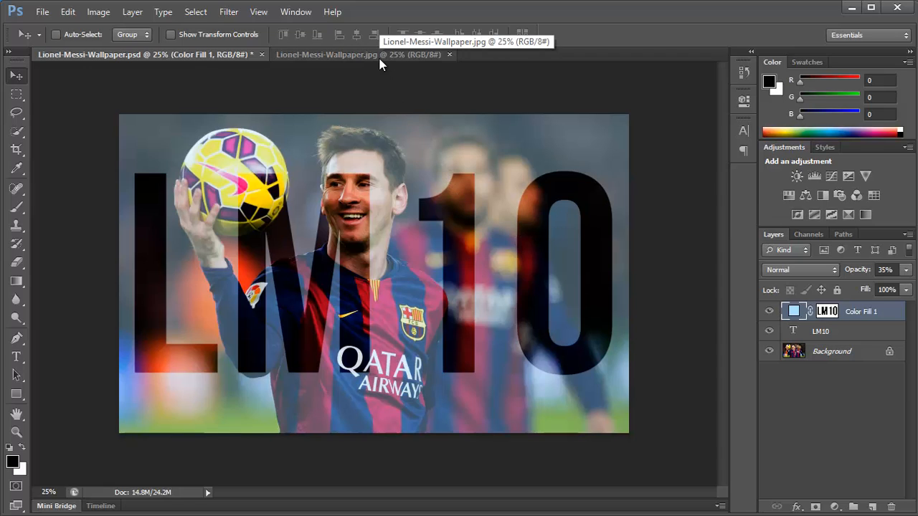
- In Lionel-Messi-Wallpaper.jpg, add the horizontal text "LM10" in black Bebas Neue over the photo
click(380, 56)
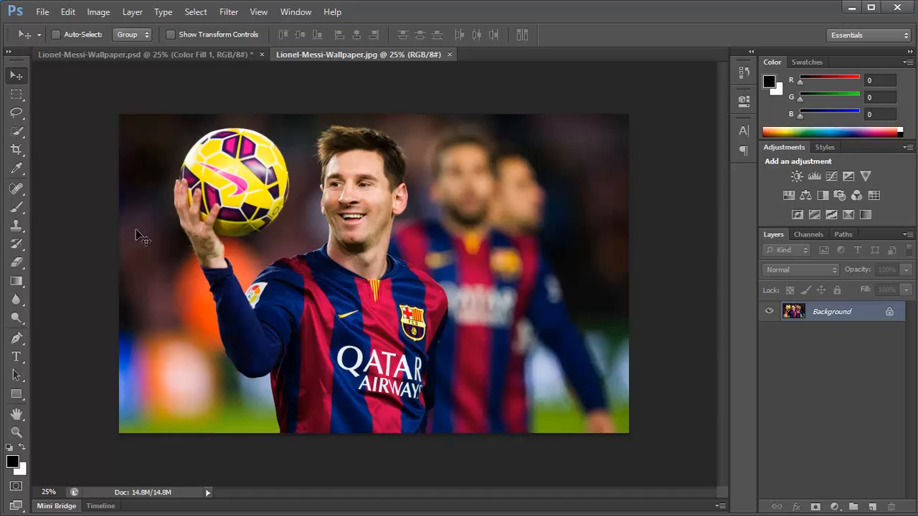
click(17, 357)
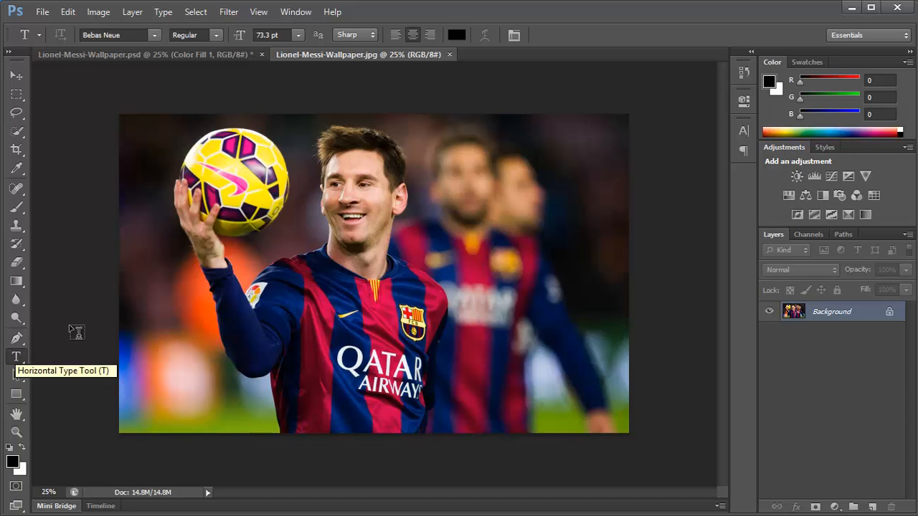
click(211, 276)
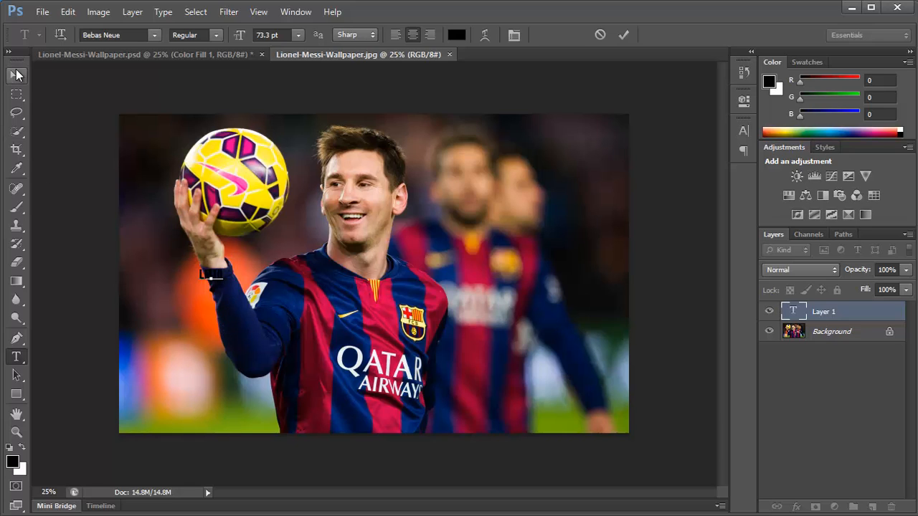
click(16, 74)
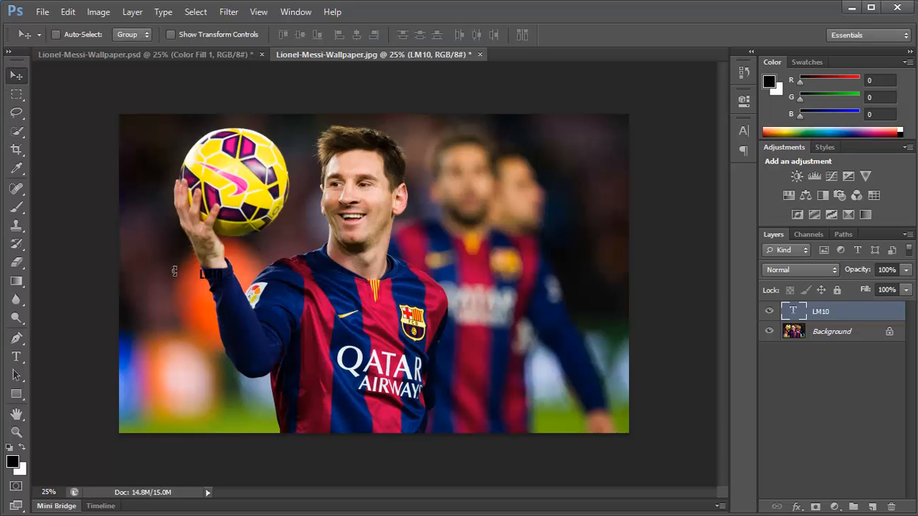
- Enlarge the LM10 text with Free Transform so it spans about the full width of the photo
key(ctrl+t)
drag(222, 281, 601, 477)
drag(473, 357, 392, 211)
drag(512, 348, 635, 421)
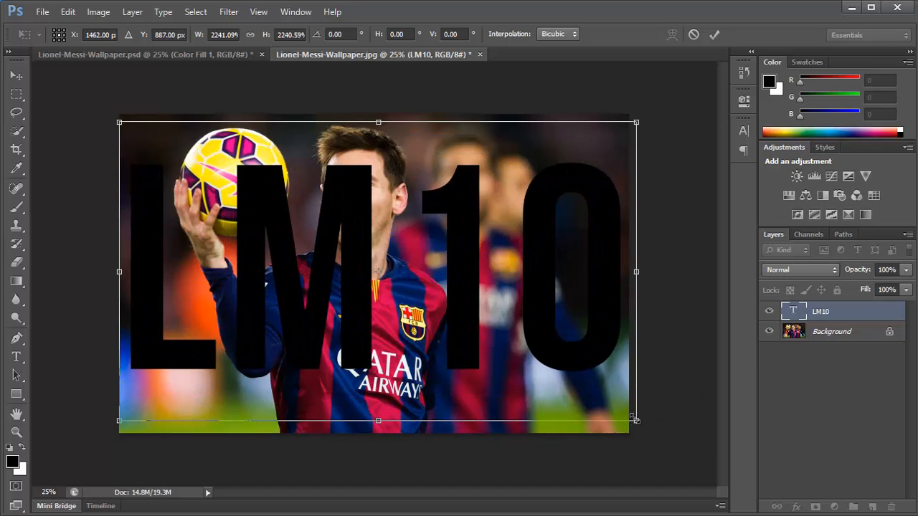
key(Return)
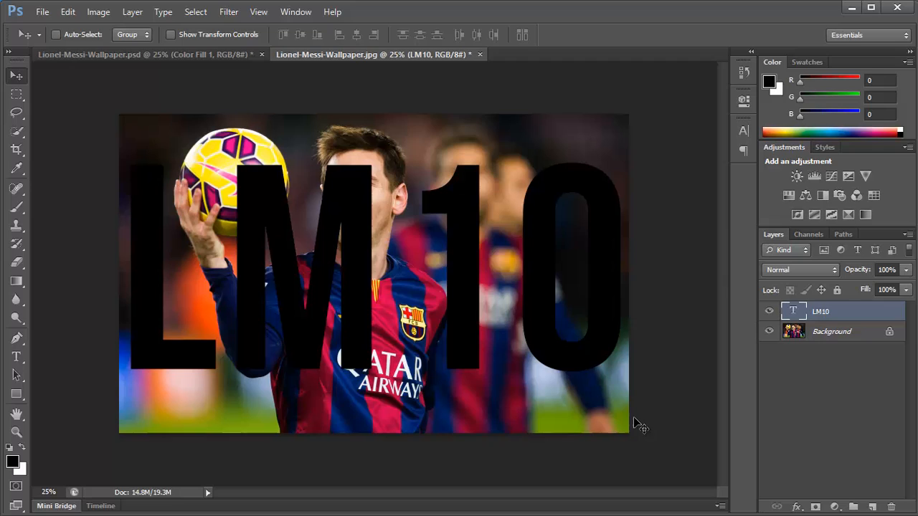
- Align the LM10 text layer with the Background on both its vertical and horizontal centers
shift+click(835, 333)
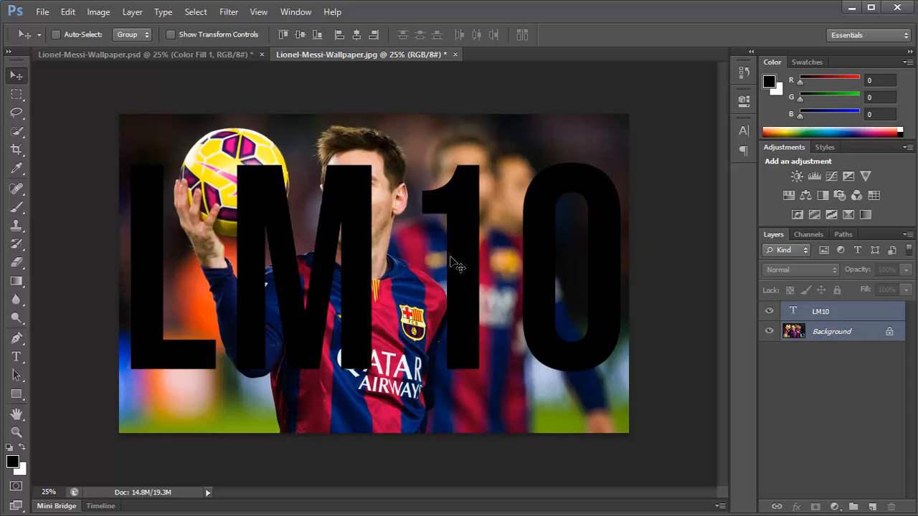
click(298, 33)
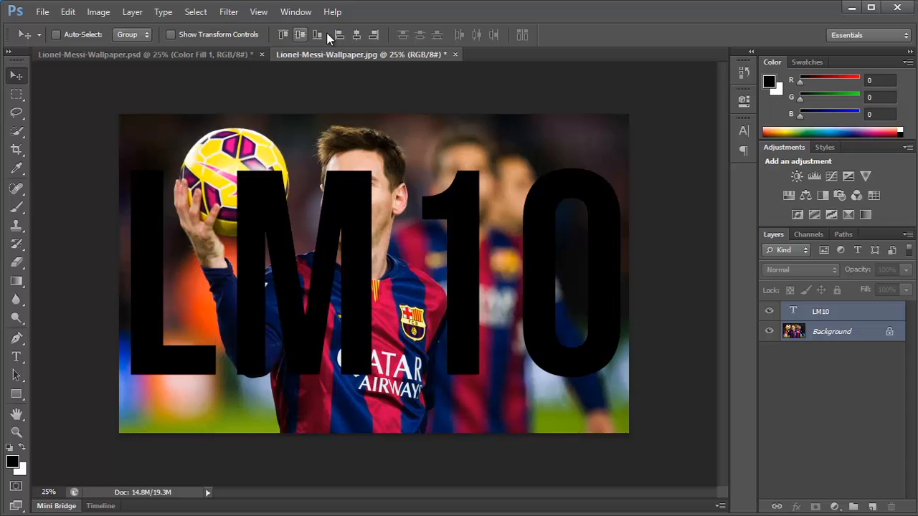
click(358, 34)
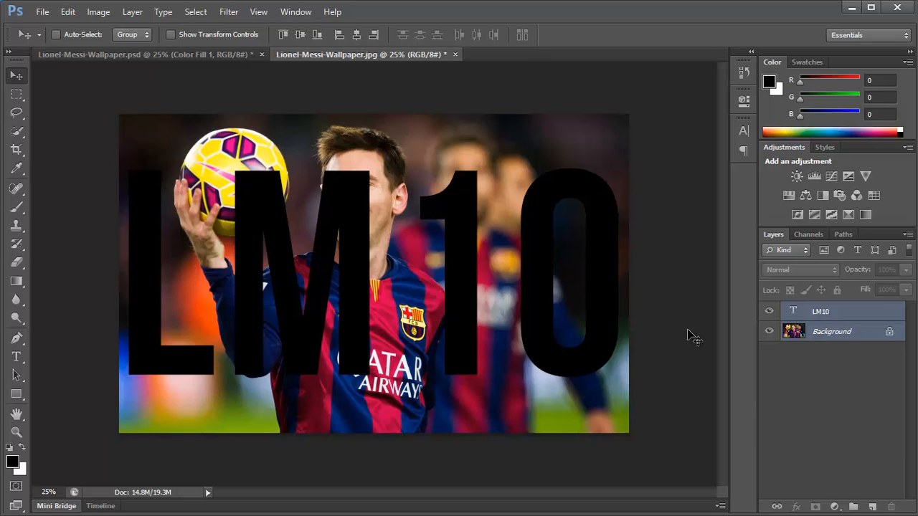
click(816, 360)
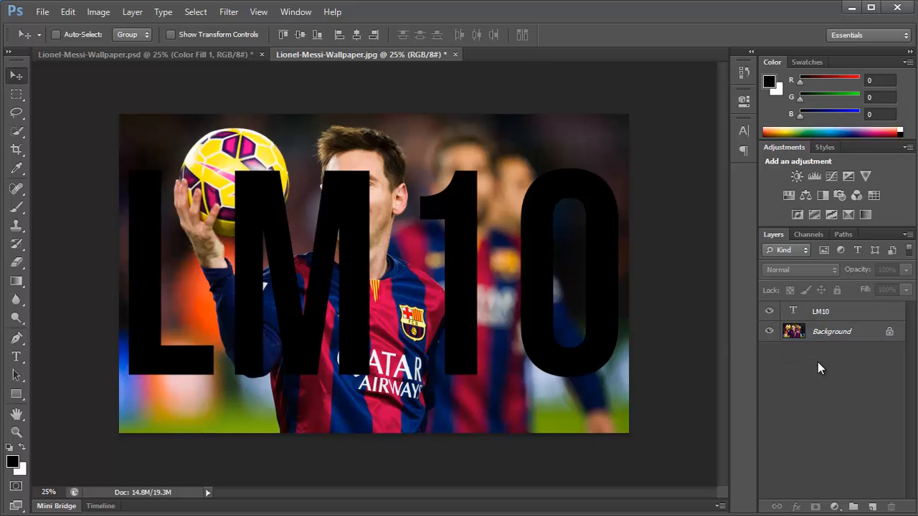
- Set the LM10 text layer's blend mode to Soft Light, keeping black as the foreground color
click(810, 317)
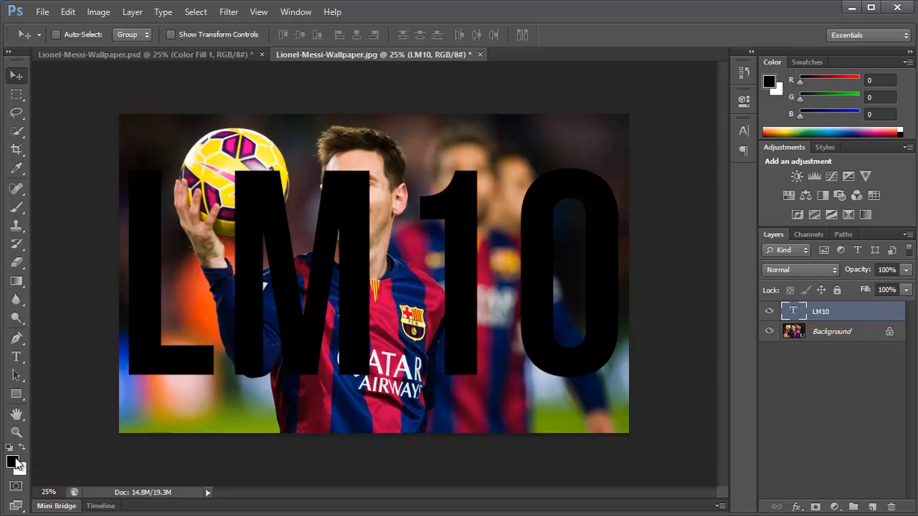
click(13, 462)
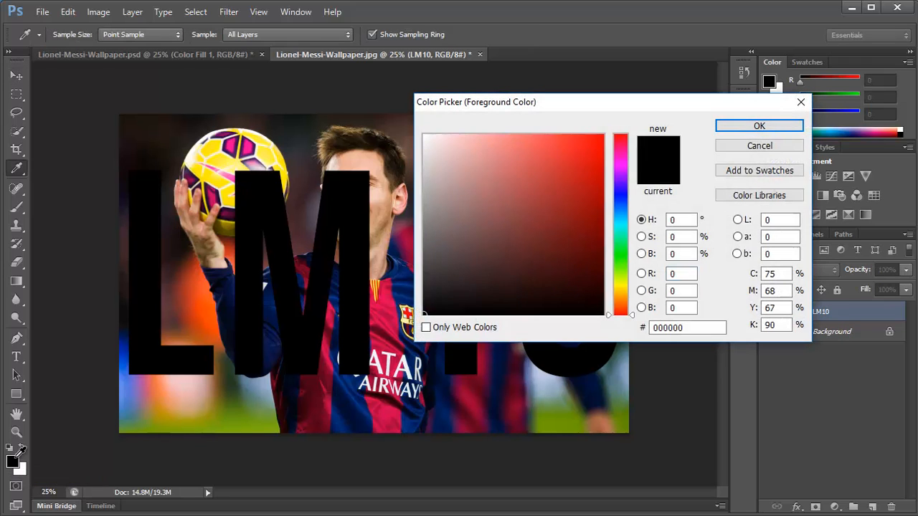
click(759, 145)
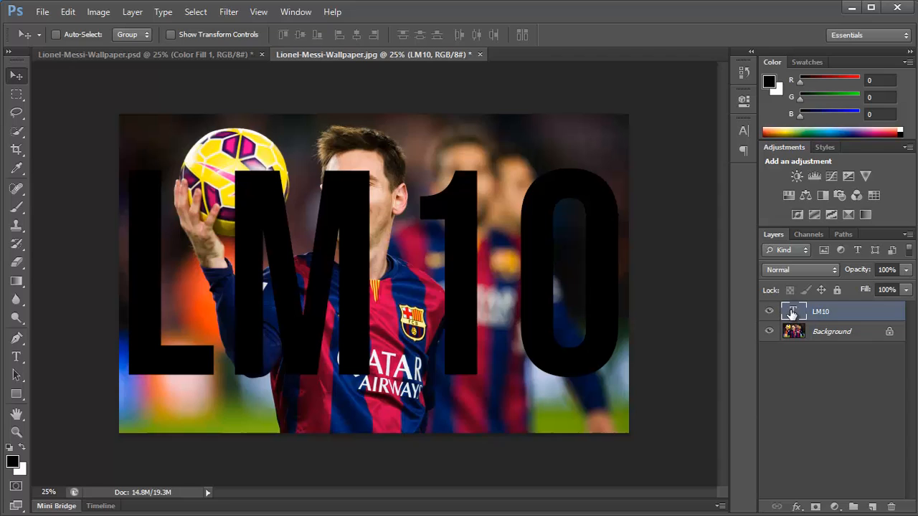
click(813, 273)
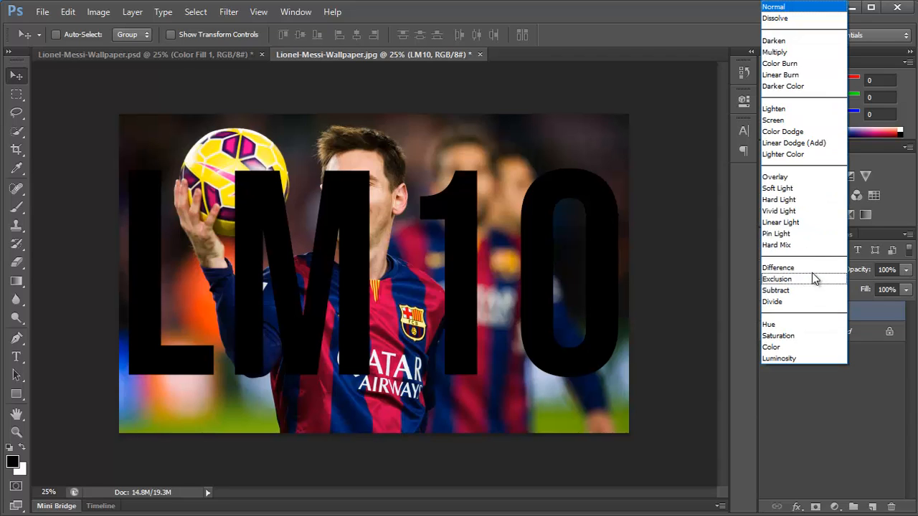
click(804, 189)
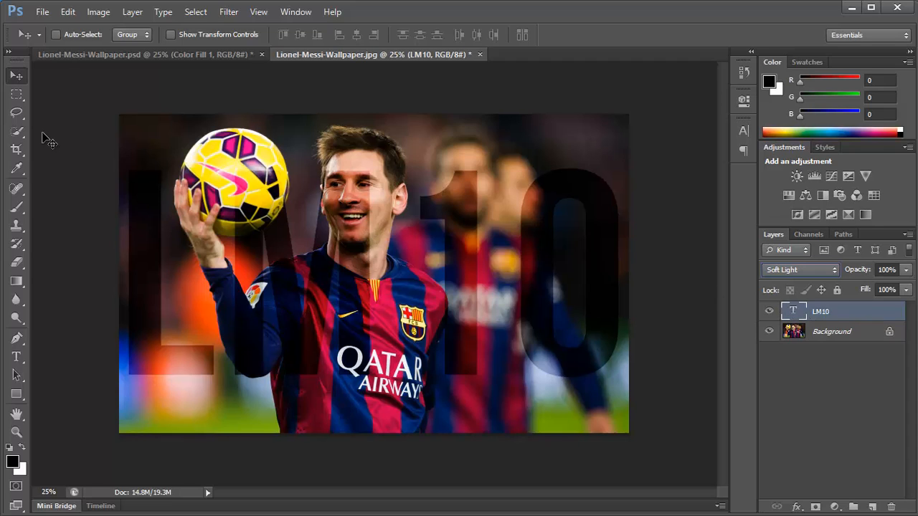
click(16, 131)
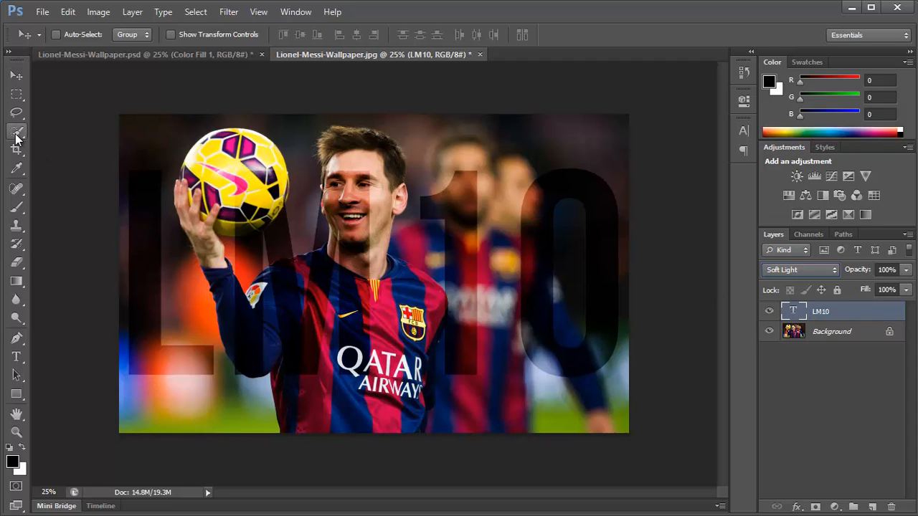
click(143, 270)
key(ctrl+d)
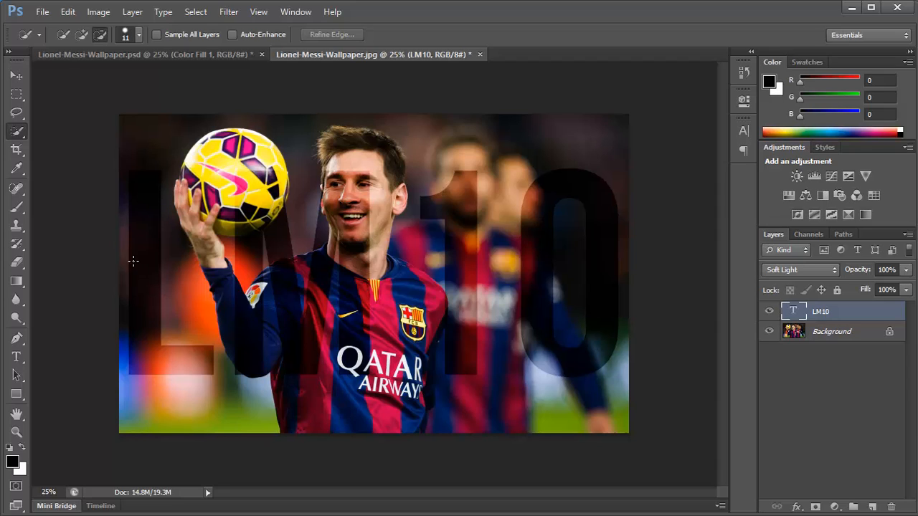
- Try selecting all four LM10 characters with the Magic Wand in add-to-selection mode, and clear the selection
right_click(17, 133)
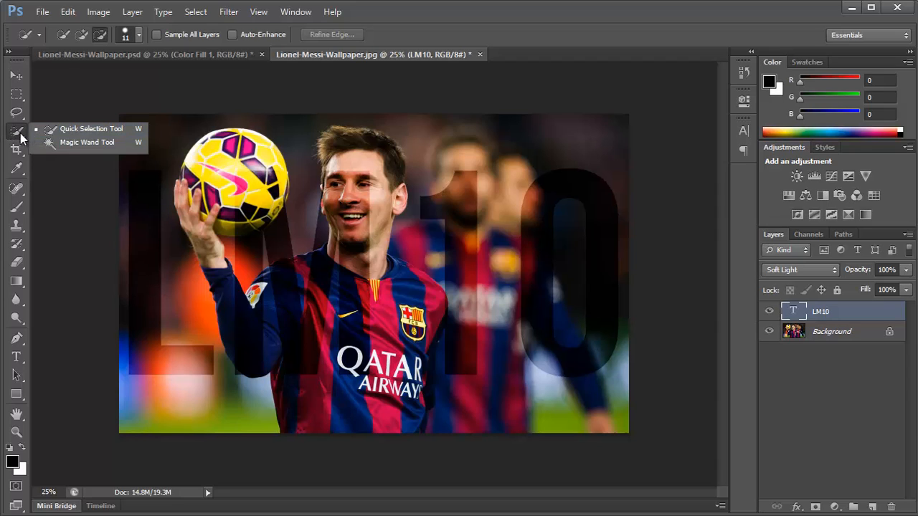
click(82, 143)
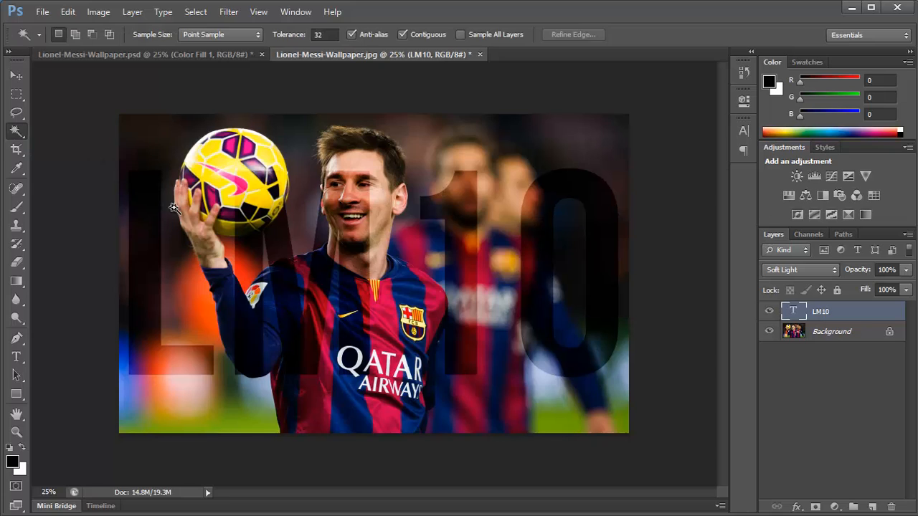
click(152, 203)
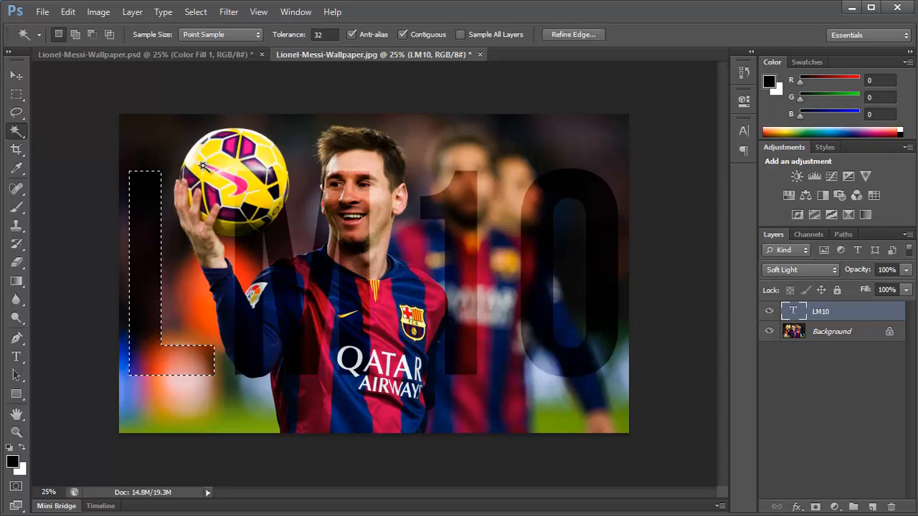
click(75, 34)
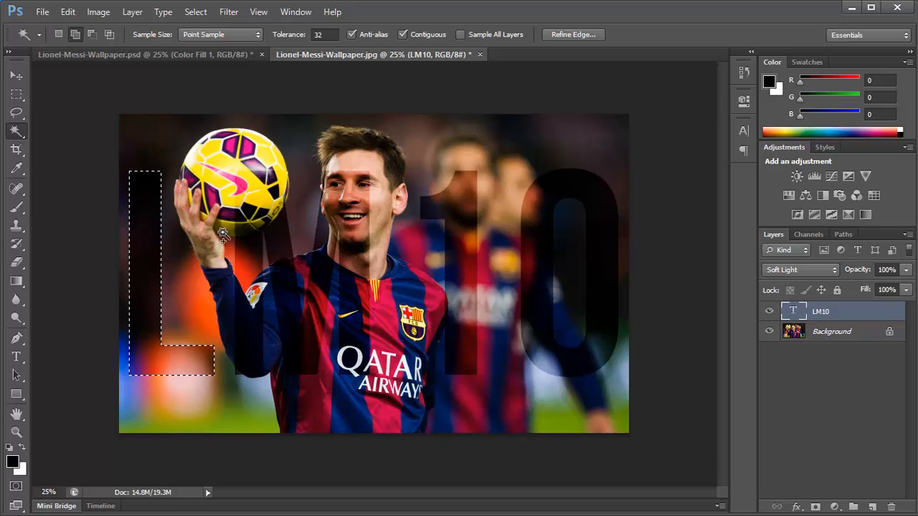
click(248, 231)
click(423, 208)
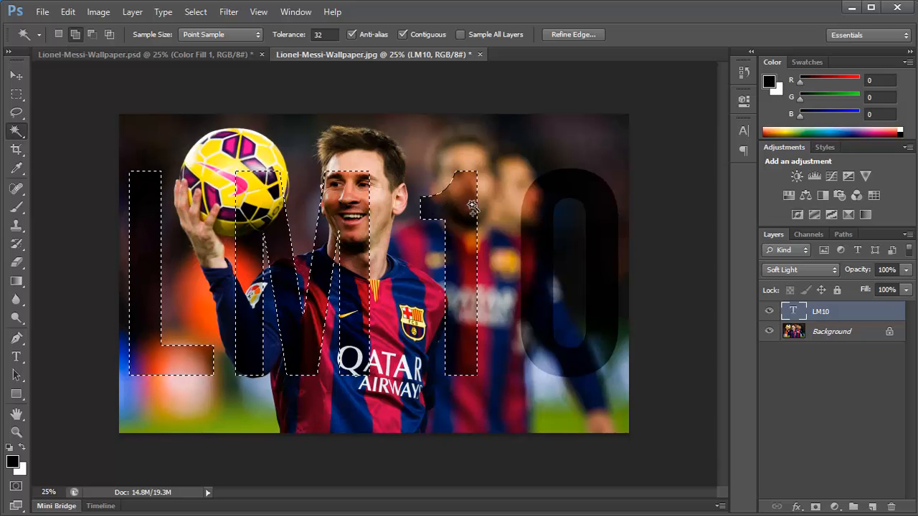
click(616, 284)
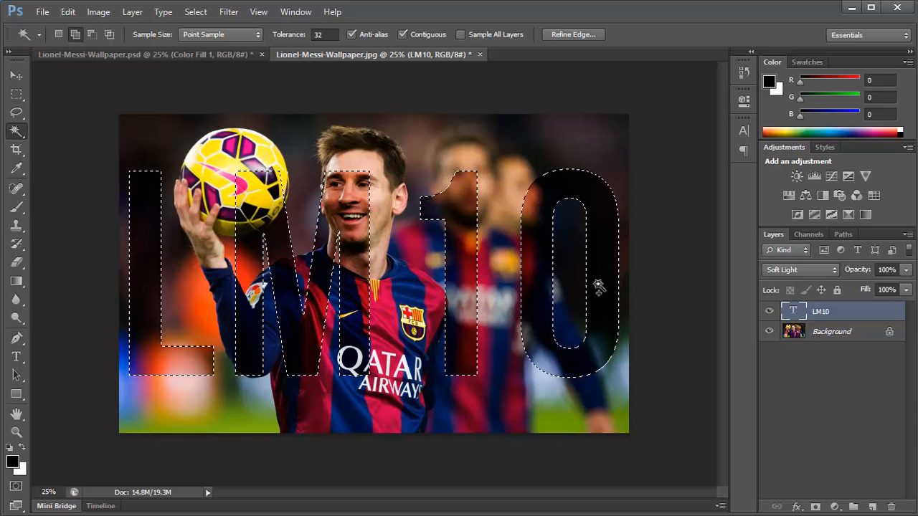
key(ctrl+d)
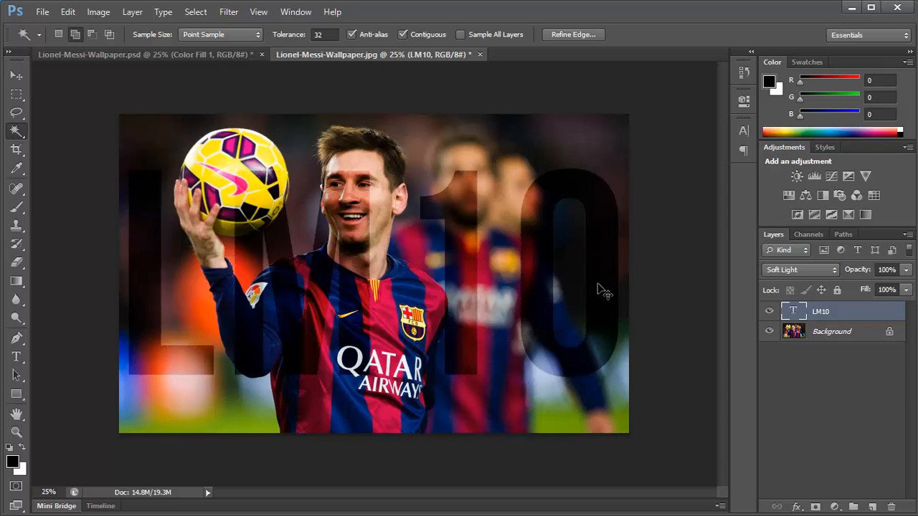
- Load the LM10 text layer's outline as a selection and invert it to cover everything outside the letters
ctrl+click(792, 314)
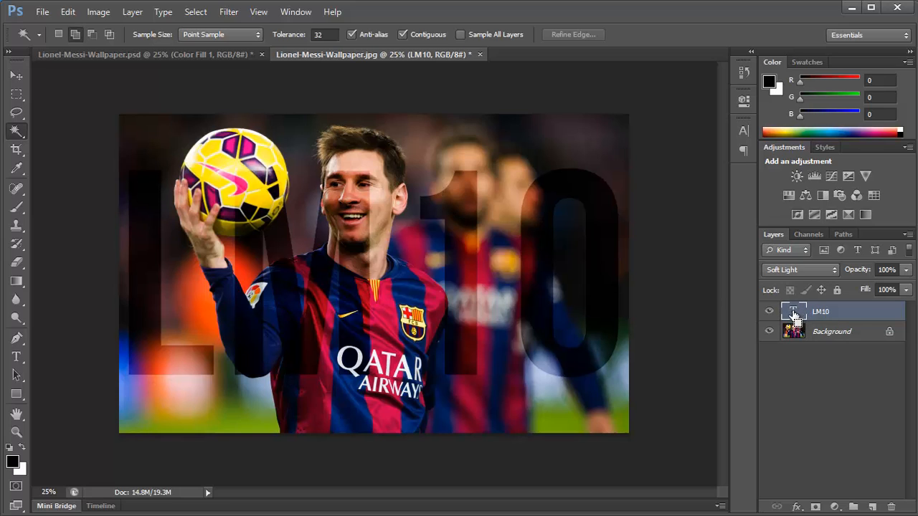
ctrl+click(794, 315)
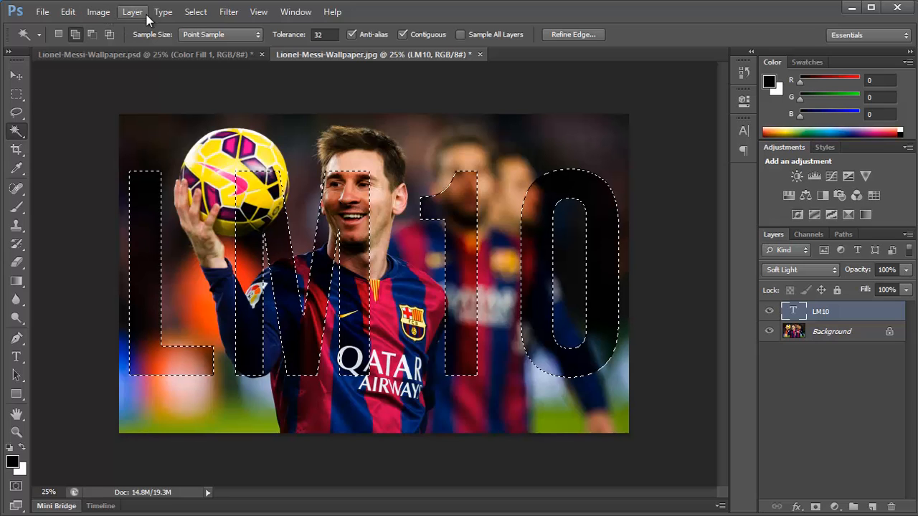
click(196, 12)
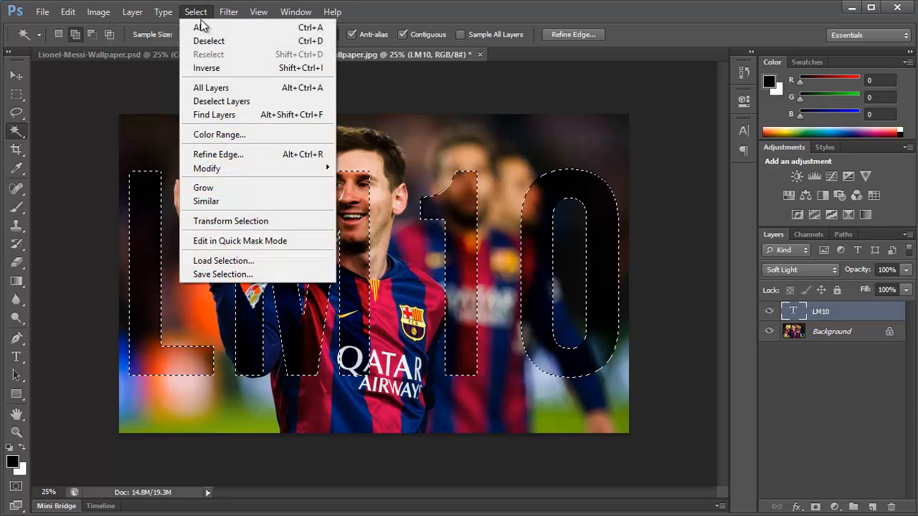
click(230, 68)
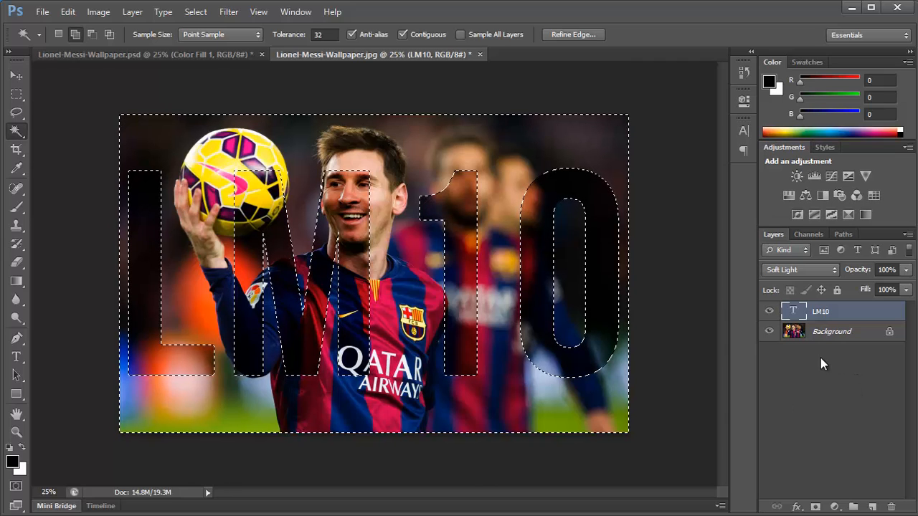
- Add a Solid Color fill layer in white (ffffff) masked to the area outside the letters
click(835, 507)
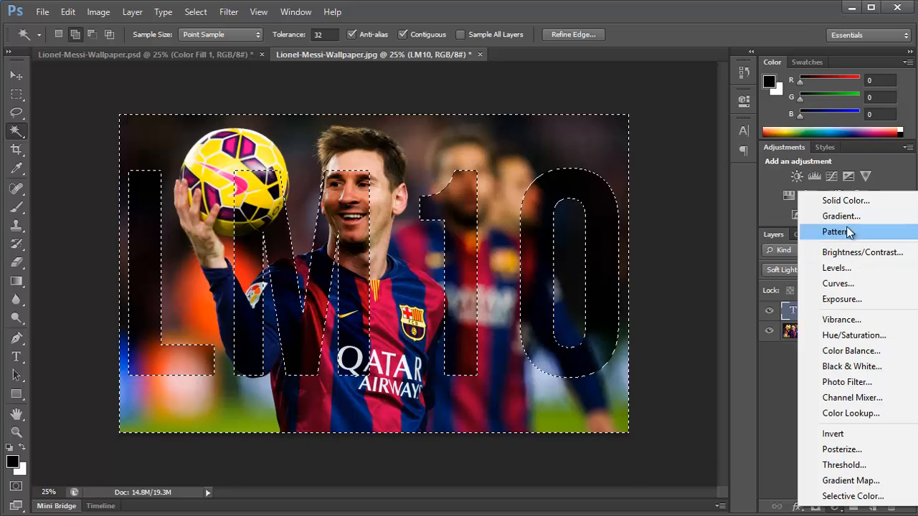
click(847, 202)
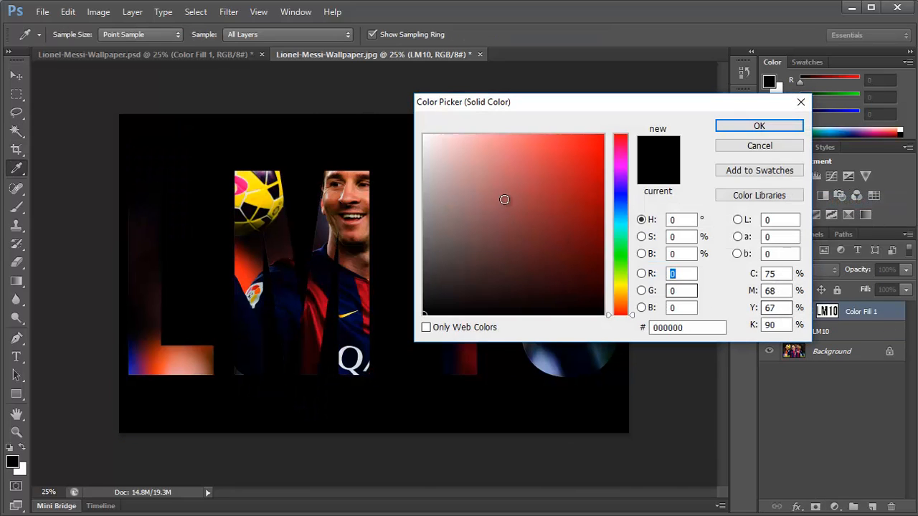
drag(434, 157, 422, 133)
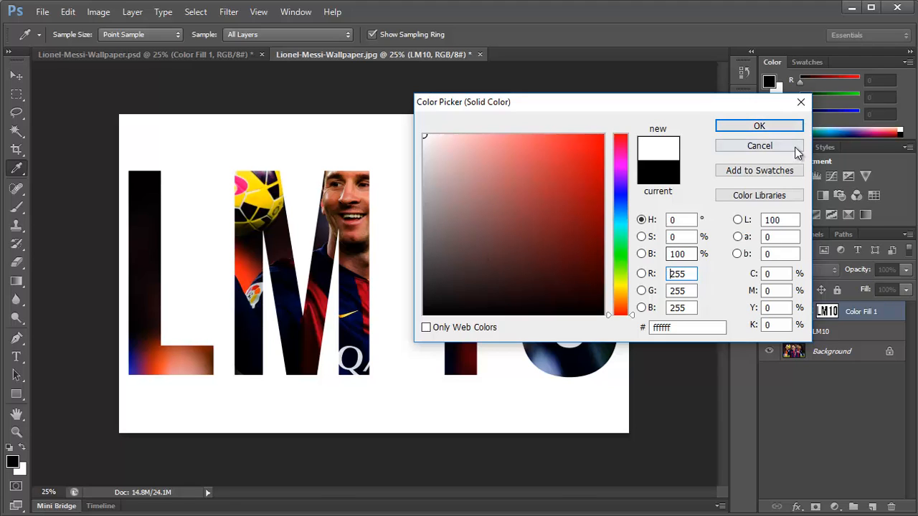
click(783, 127)
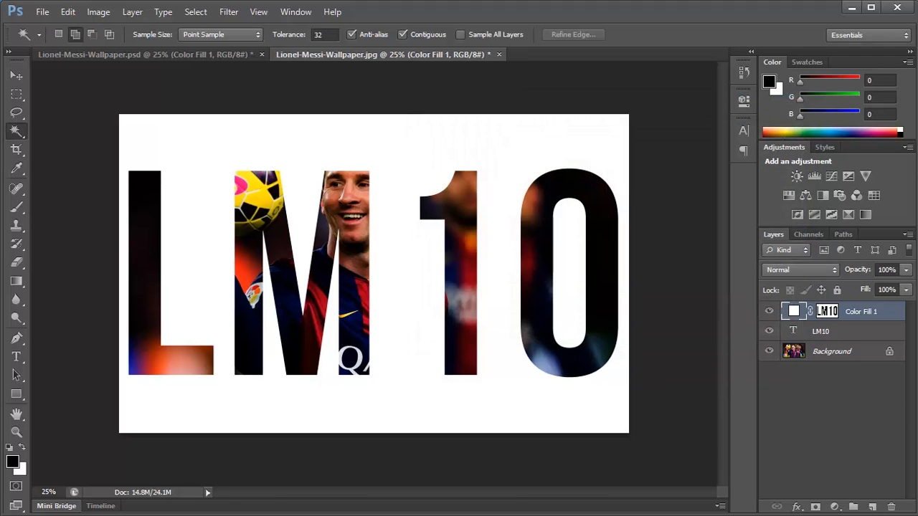
- Lower the white color fill layer's opacity to 33%
click(884, 270)
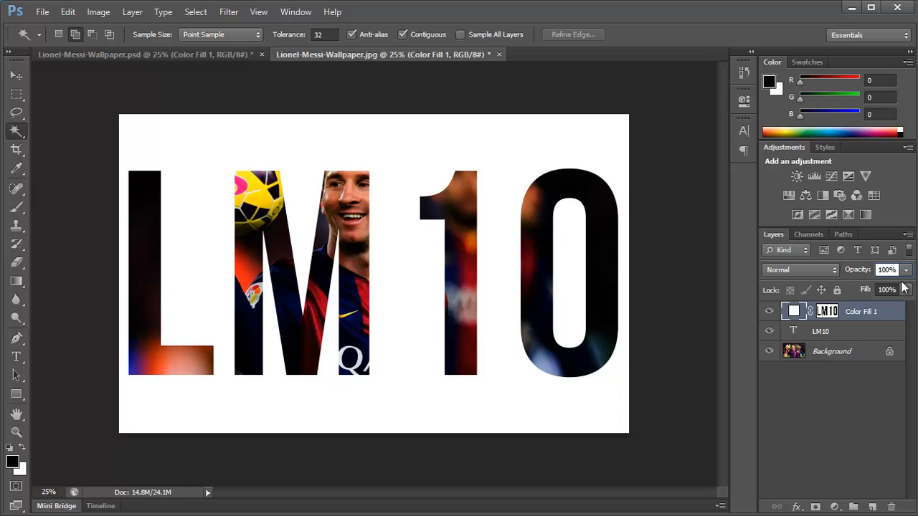
drag(906, 278, 858, 286)
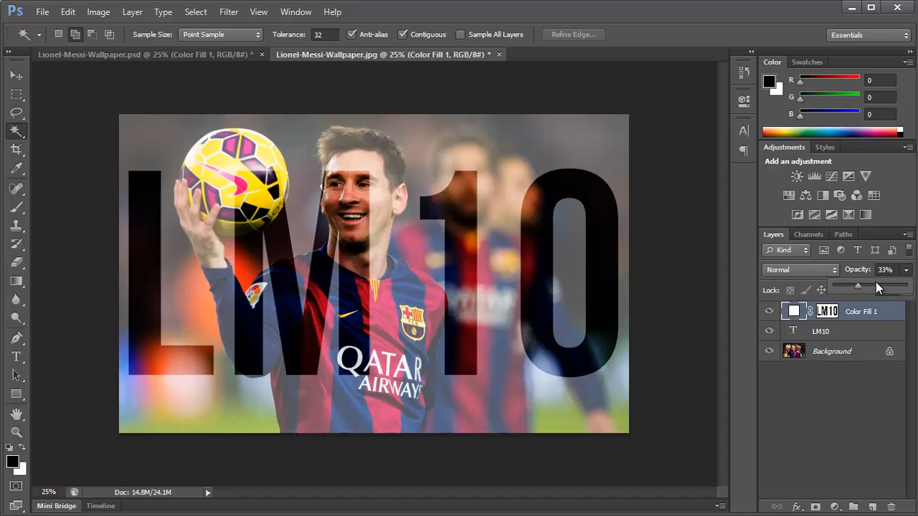
click(907, 271)
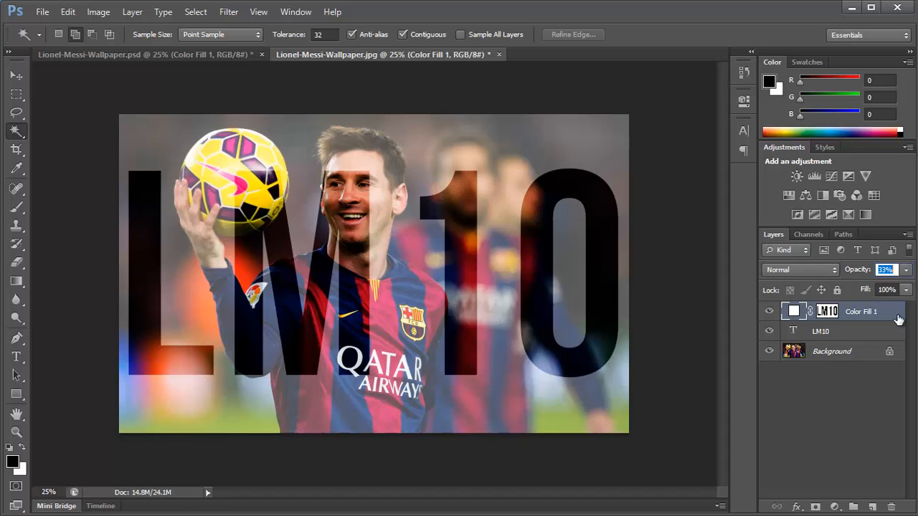
- Change the Color Fill 1 layer's color from white to a dark red (b71515)
click(845, 392)
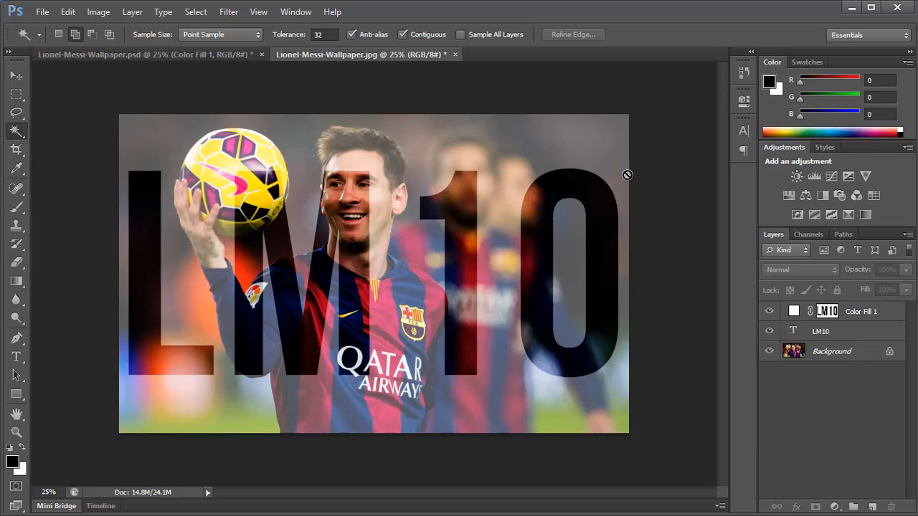
click(793, 314)
double_click(793, 313)
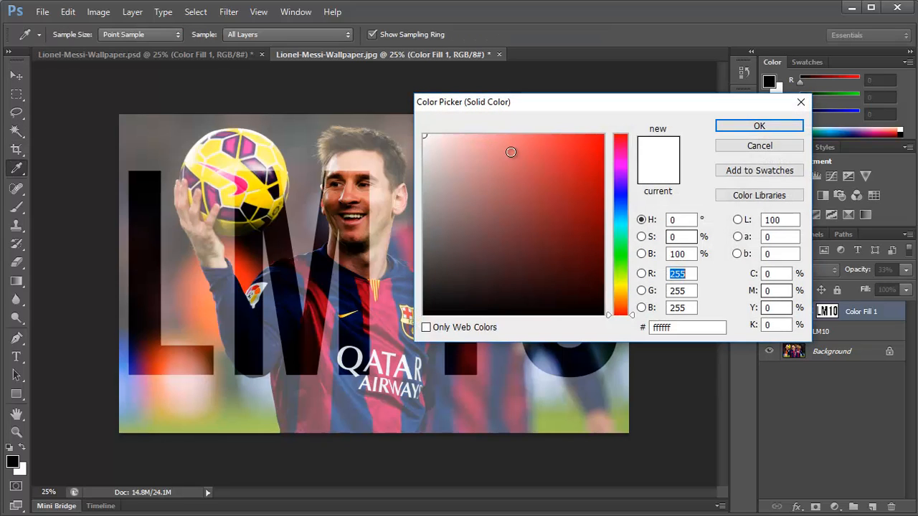
mouse_move(485, 141)
mouse_down()
mouse_move(545, 139)
mouse_move(589, 155)
mouse_move(614, 143)
mouse_move(616, 156)
mouse_move(583, 185)
mouse_up()
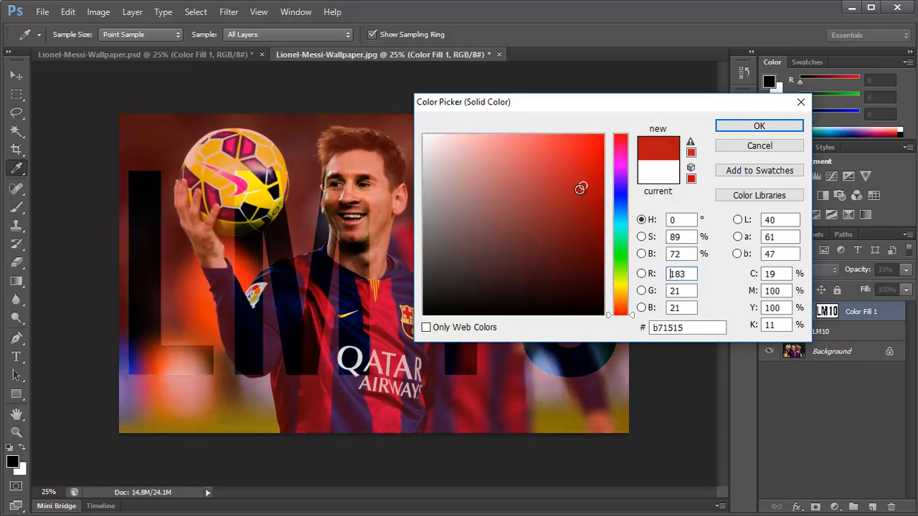
click(758, 126)
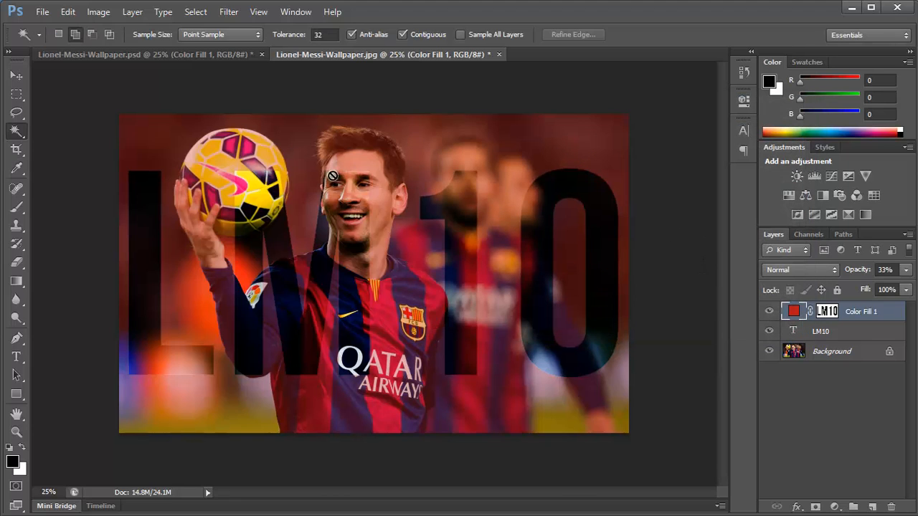
- Compare the red version with the Lionel-Messi-Wallpaper.psd document, and return to Lionel-Messi-Wallpaper.jpg
click(195, 58)
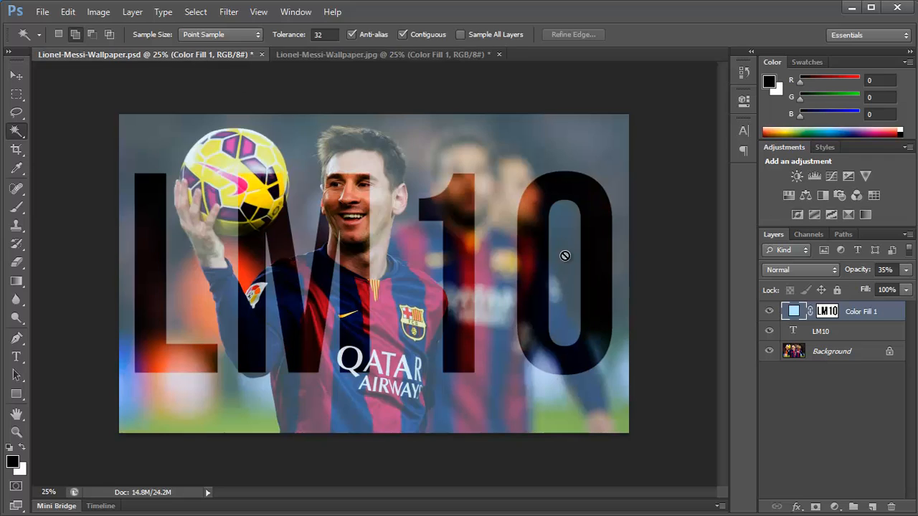
click(427, 64)
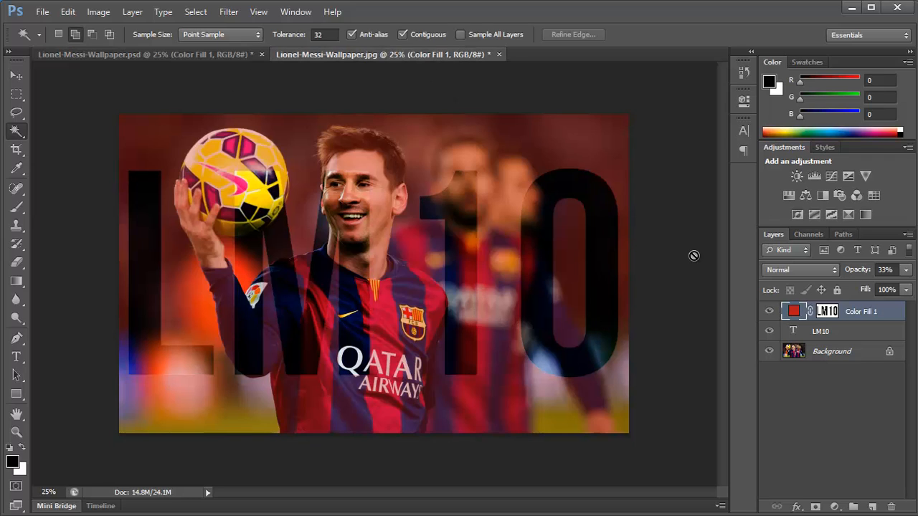
drag(793, 316, 688, 274)
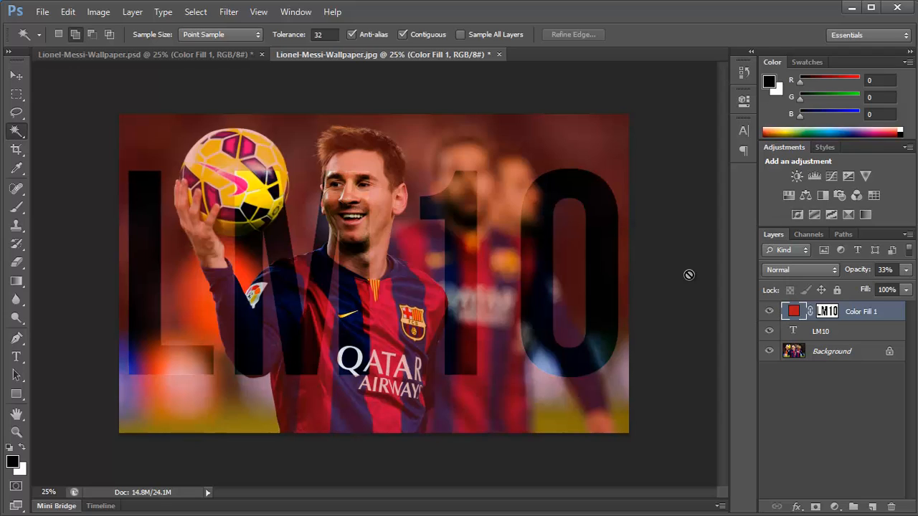